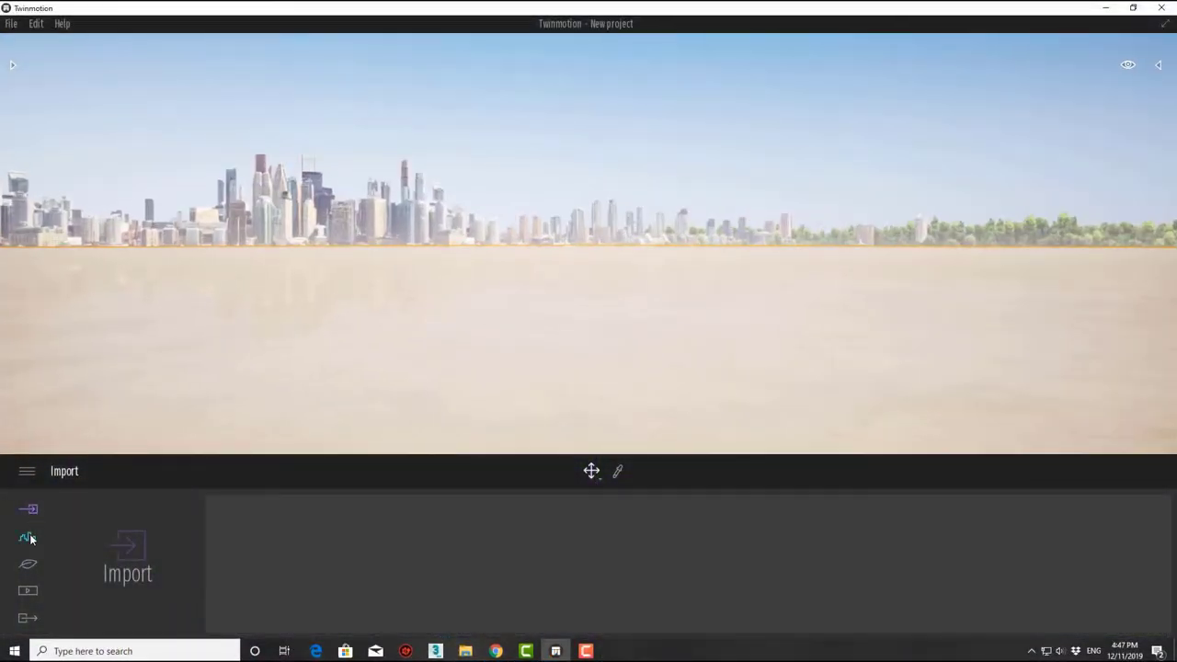
Step: Open the list of available navigation modes in the welcome window
click(28, 590)
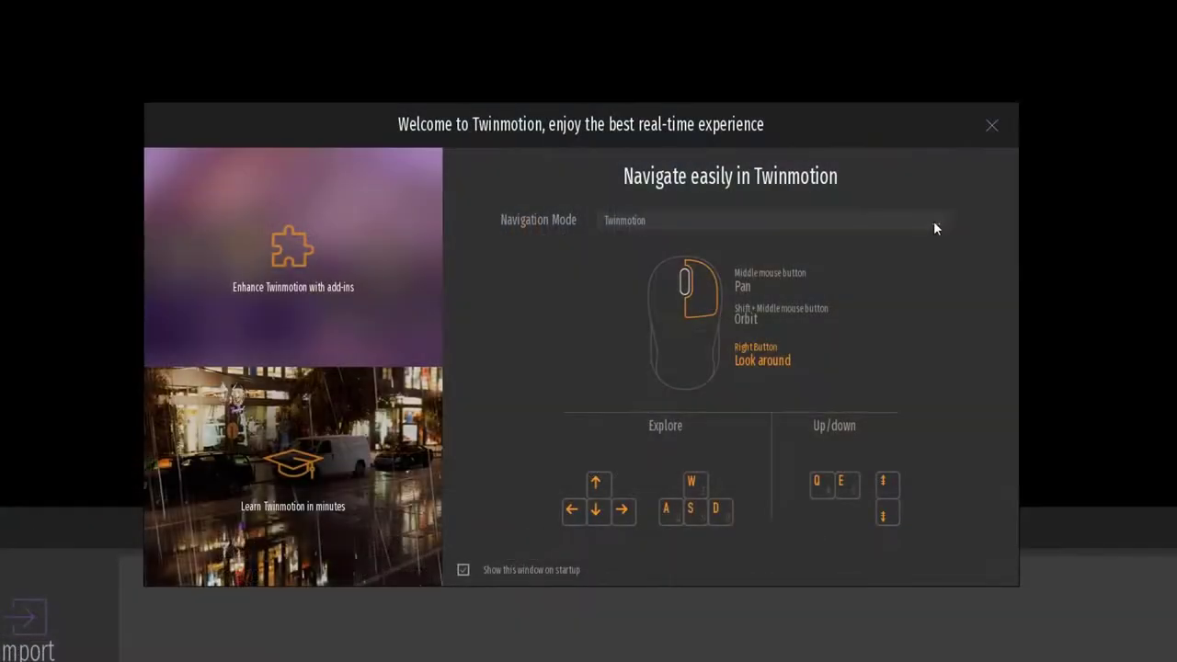
click(935, 223)
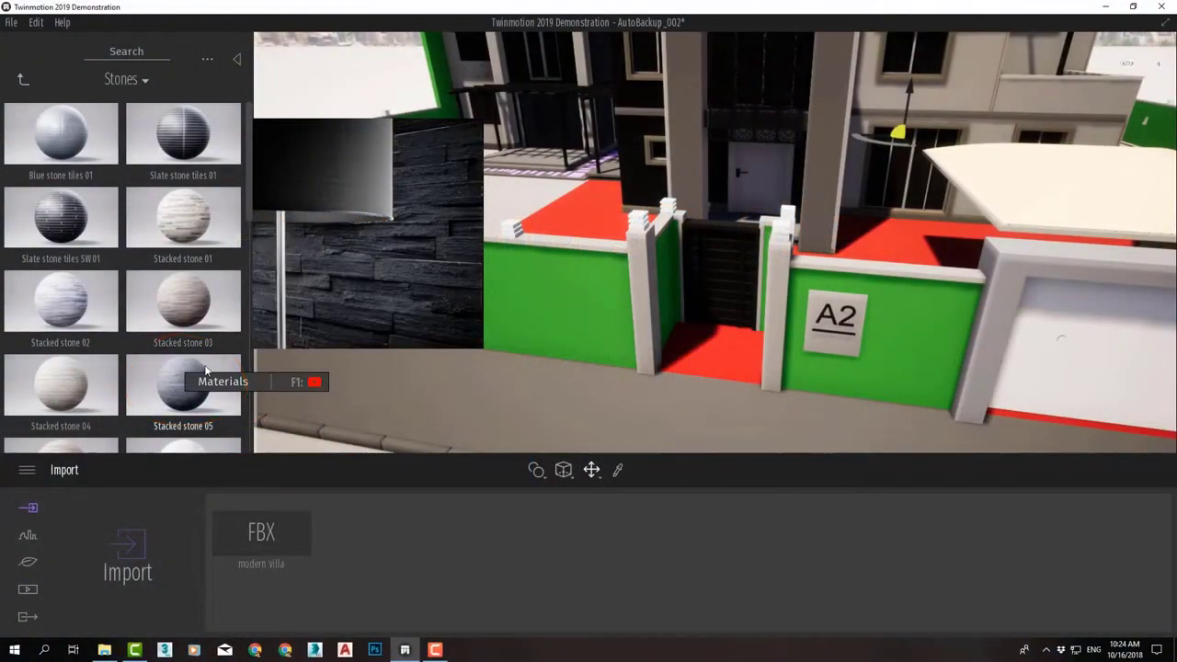
Step: Apply the Stacked stone 05 material to the green fence walls at the villa's front entrance
scroll(205, 370, down, 1)
drag(568, 312, 536, 291)
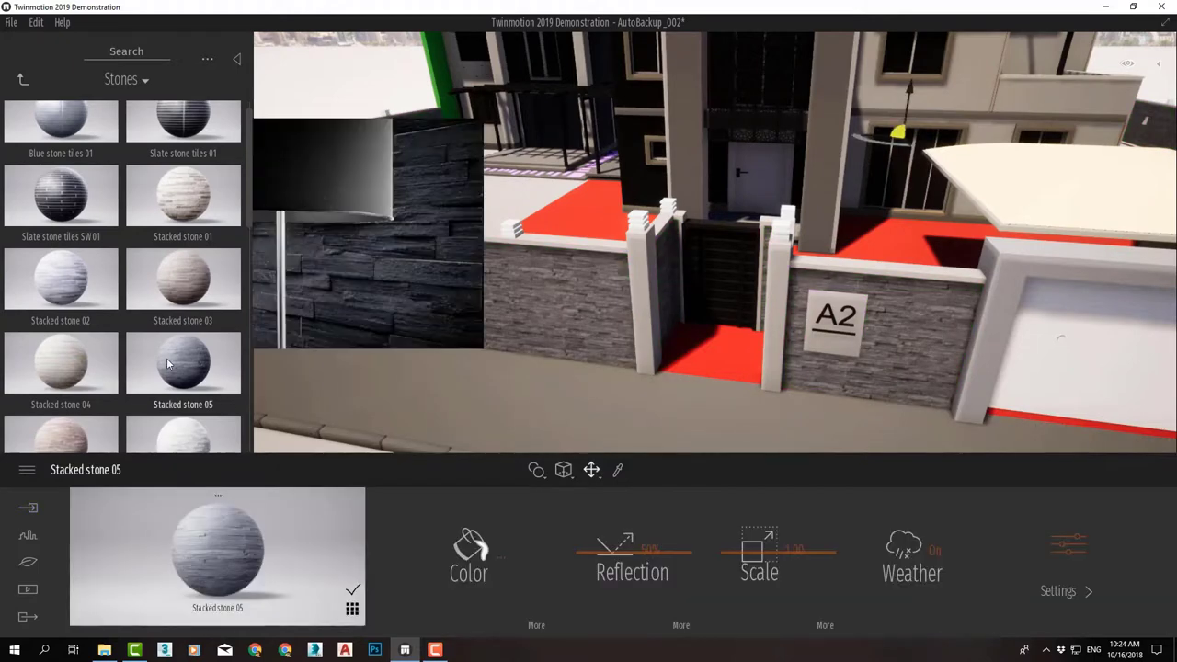
scroll(182, 363, down, 3)
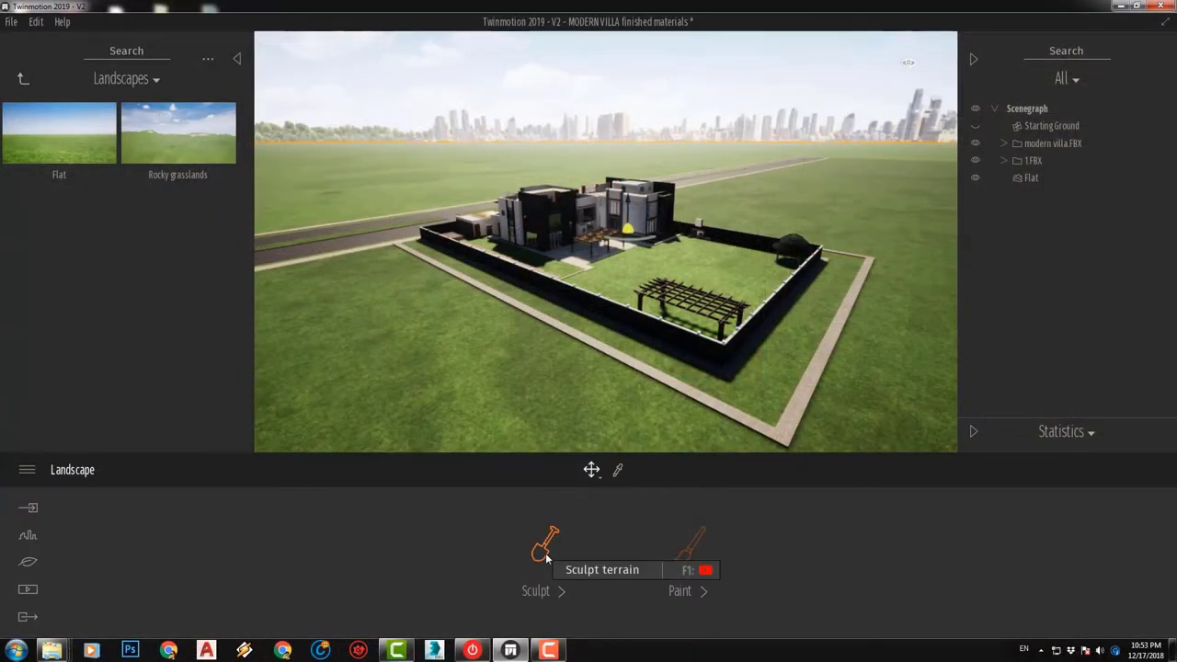
Step: Sculpt the grass terrain outside the villa's plot with the raising brush
click(546, 556)
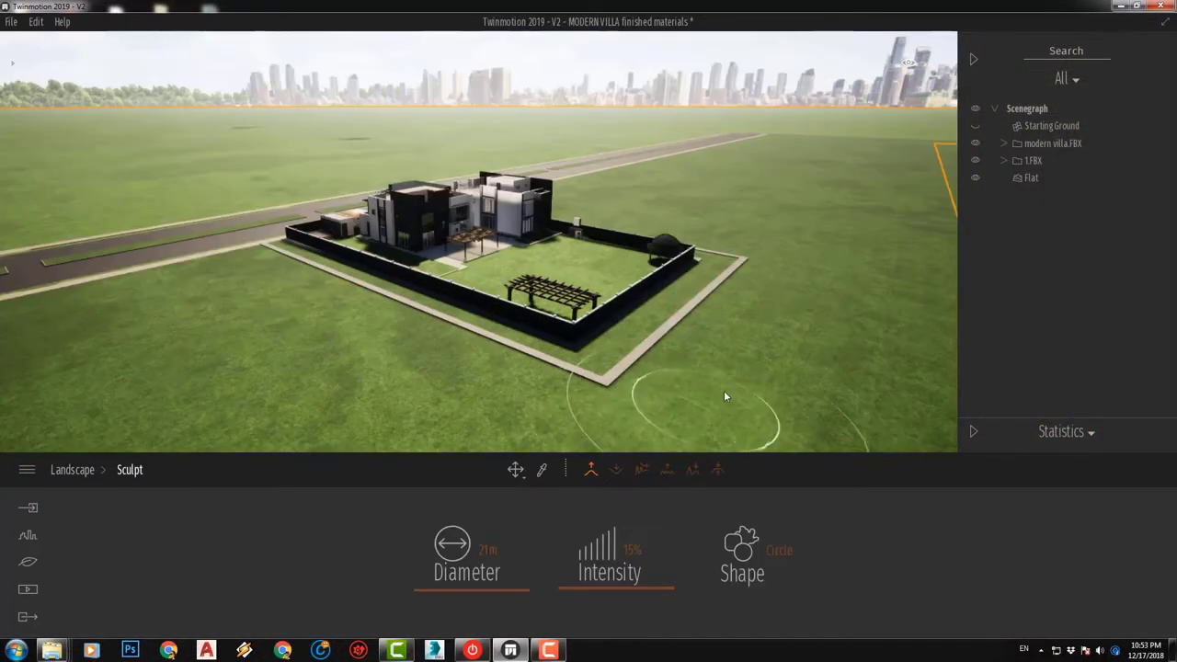
drag(733, 383, 794, 293)
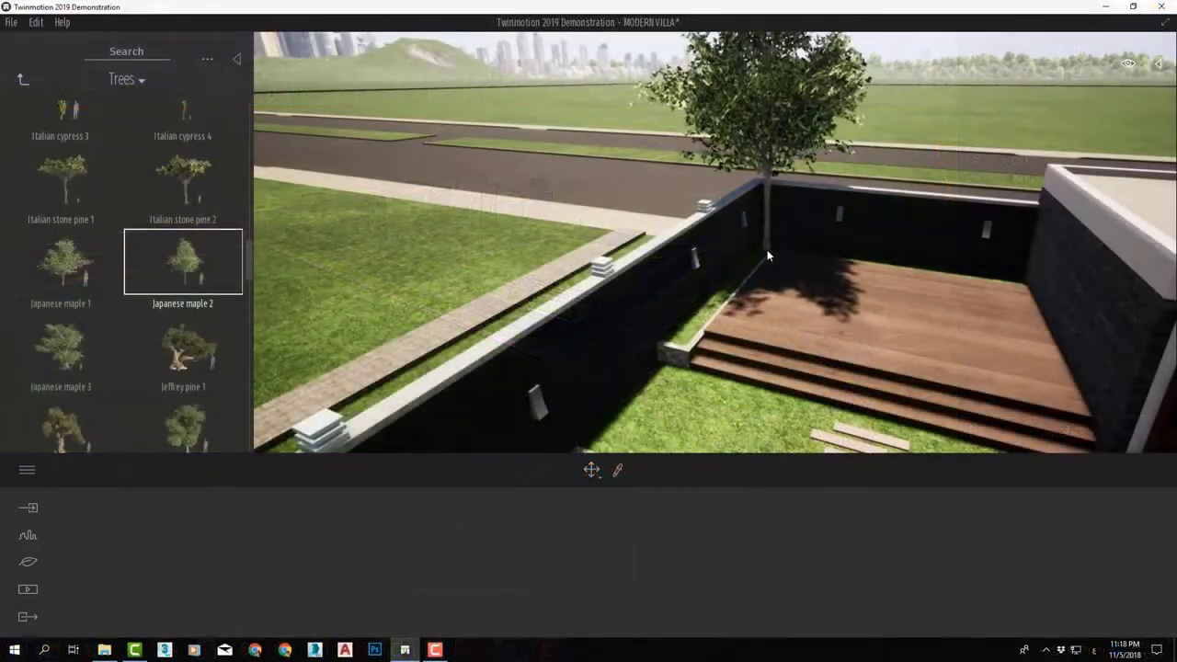
Step: Place a Japanese maple 2 tree beside the perimeter wall near the wooden deck
drag(184, 255, 653, 255)
scroll(776, 265, down, 5)
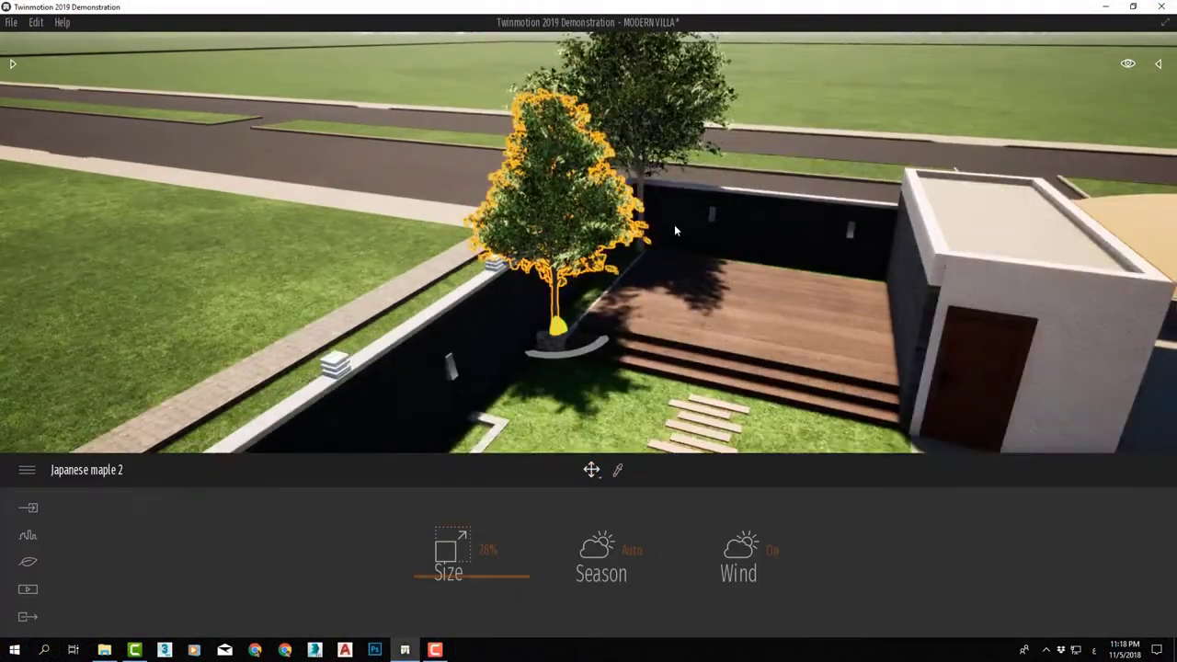
right_drag(674, 224, 468, 239)
key(Escape)
Step: Browse the vegetation and landscape library for more plants
click(13, 63)
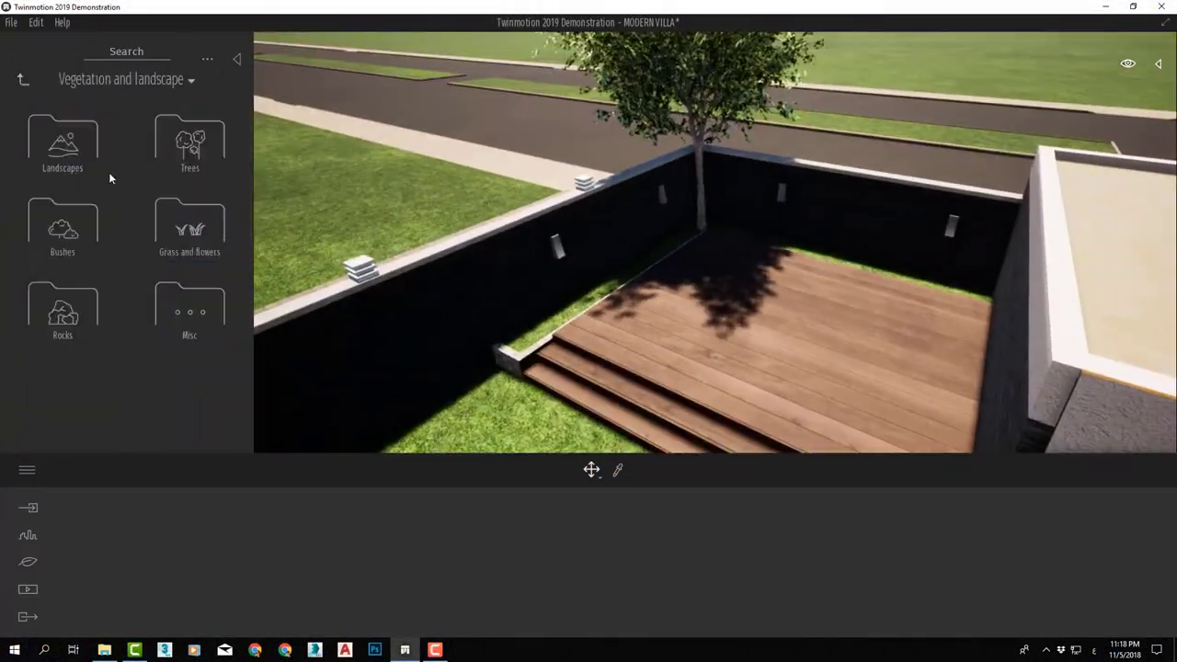
click(103, 168)
drag(246, 227, 245, 293)
scroll(203, 276, down, 3)
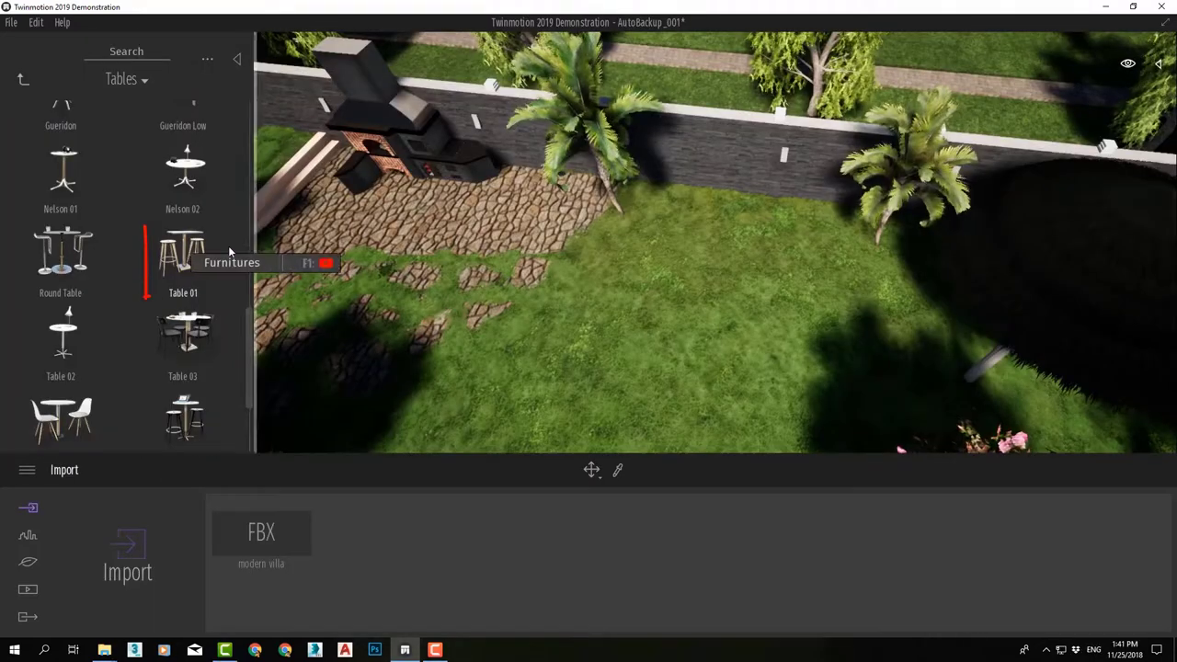
Step: Place Table 01 furniture sets on the stone paving next to the barbecue
drag(231, 255, 549, 220)
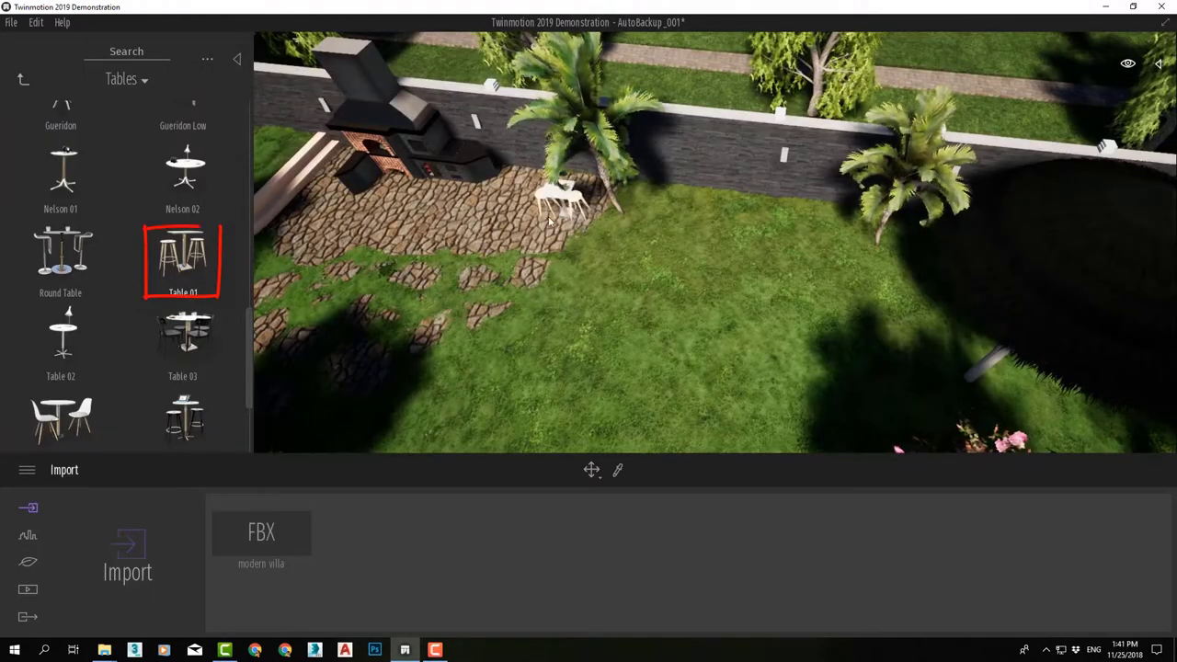
drag(183, 253, 444, 216)
scroll(60, 391, down, 2)
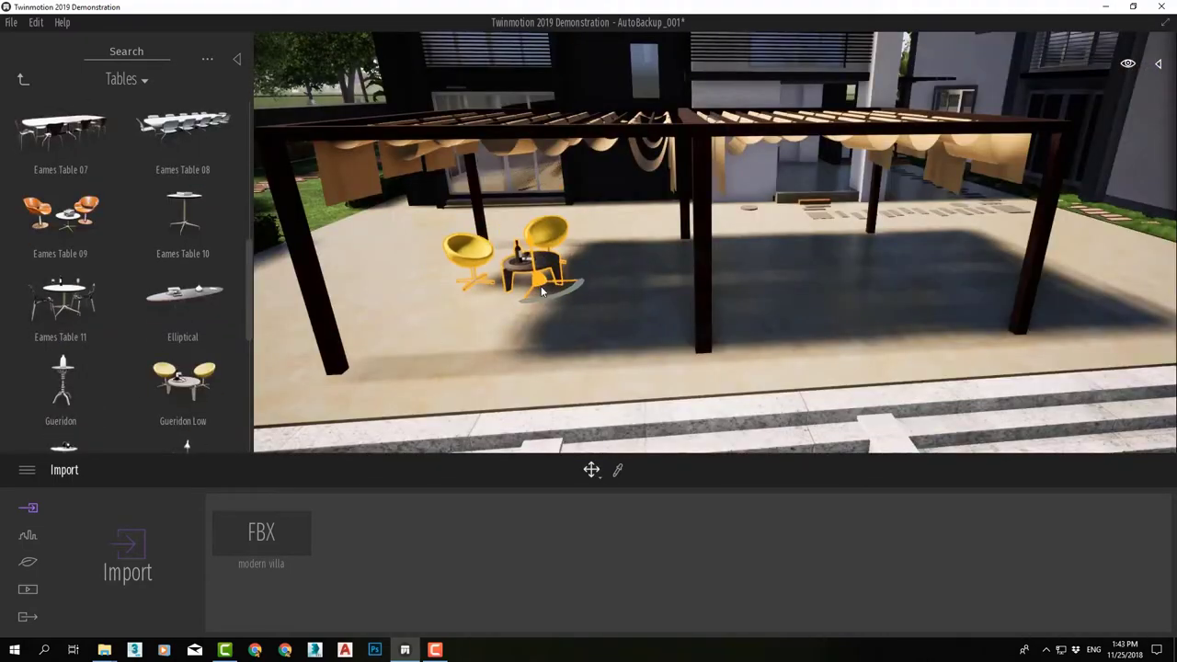
Step: Rearrange the yellow chairs and low table on the terrace under the pergola
scroll(542, 288, up, 5)
scroll(578, 135, down, 3)
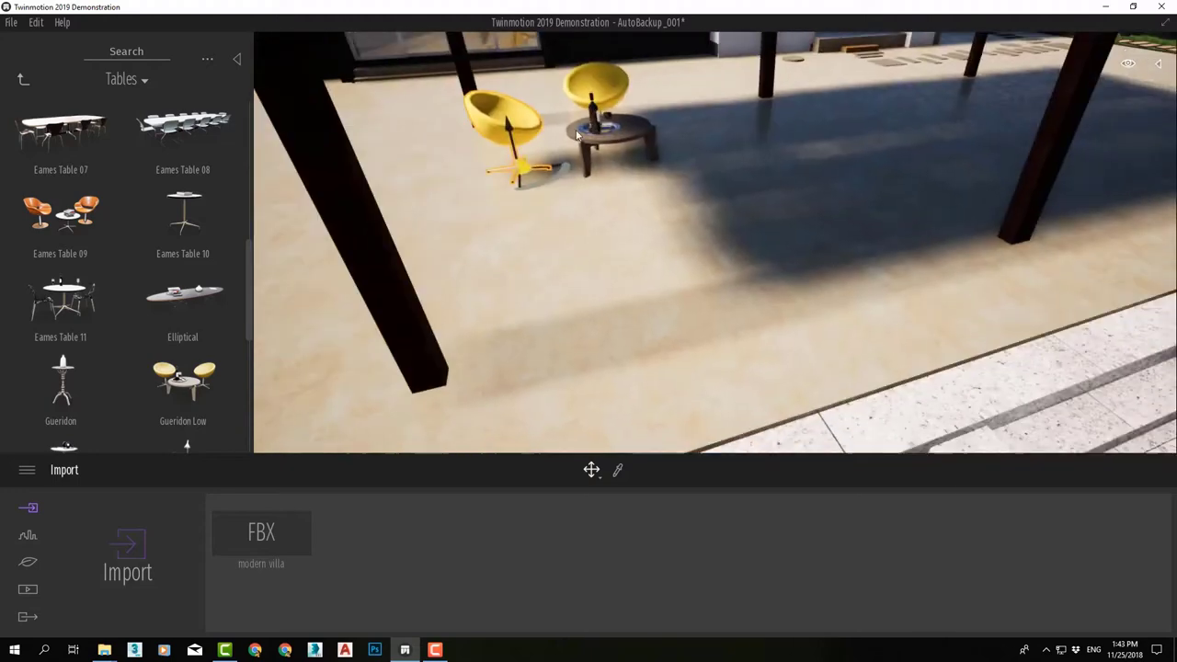
drag(729, 140, 685, 152)
key(Escape)
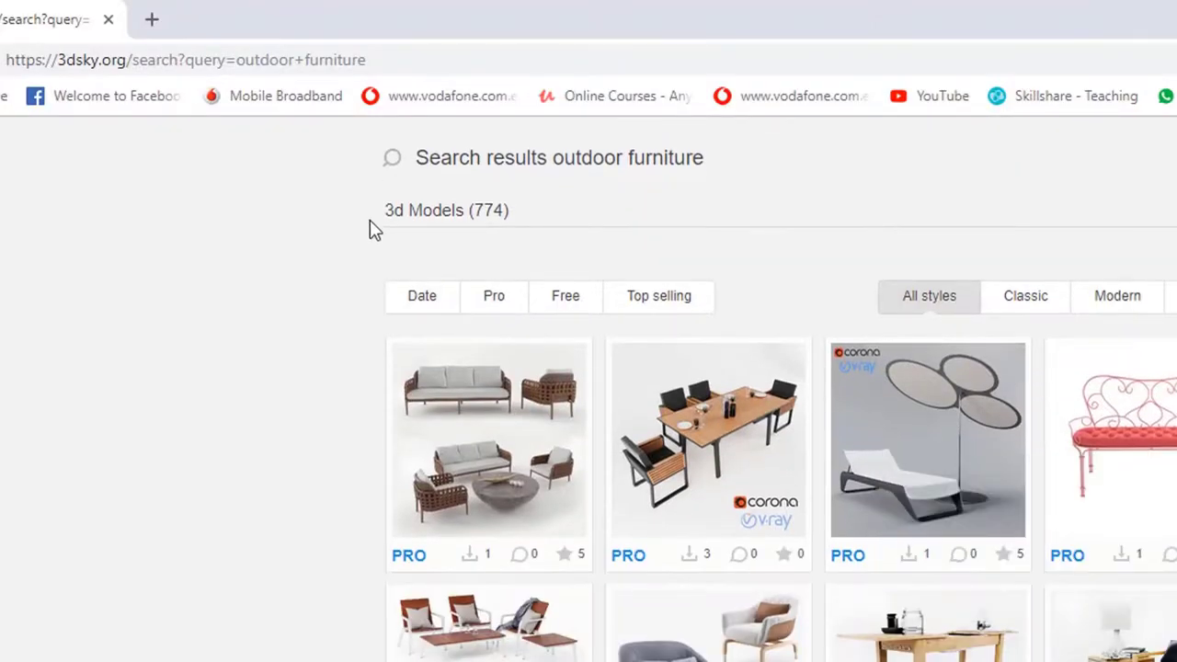
Step: Limit the outdoor furniture search results on 3dsky to free models and browse them
click(387, 159)
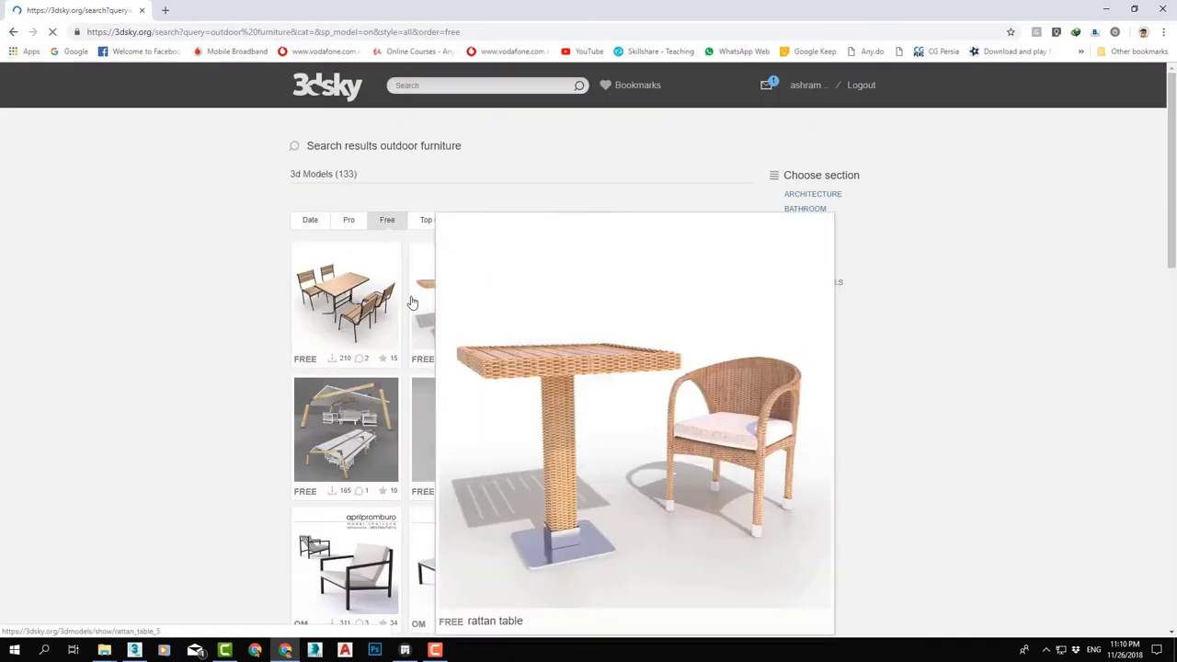
scroll(848, 439, down, 2)
scroll(848, 439, down, 1)
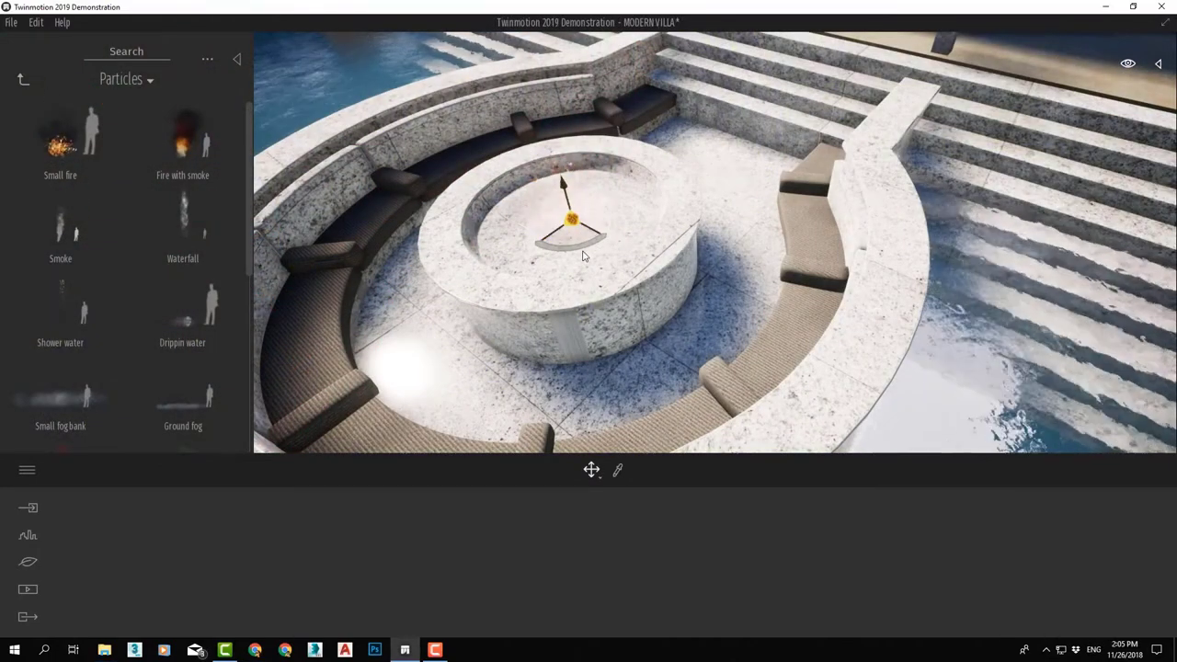
click(23, 81)
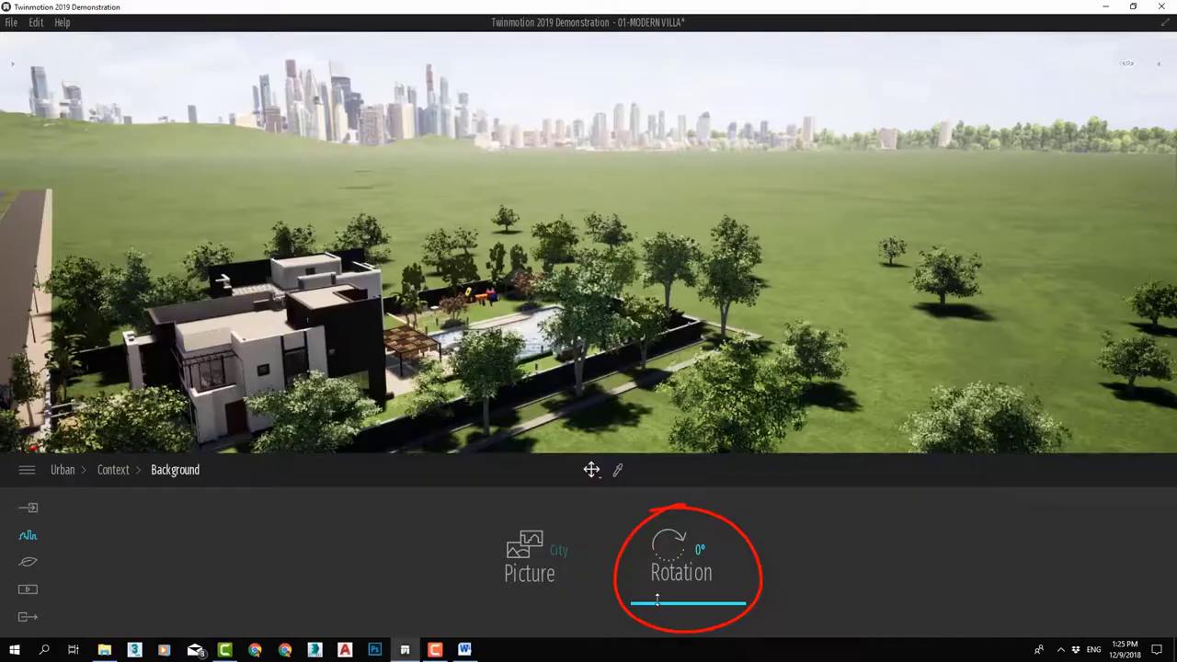
Step: Rotate the City background picture around the villa site
drag(647, 589, 659, 588)
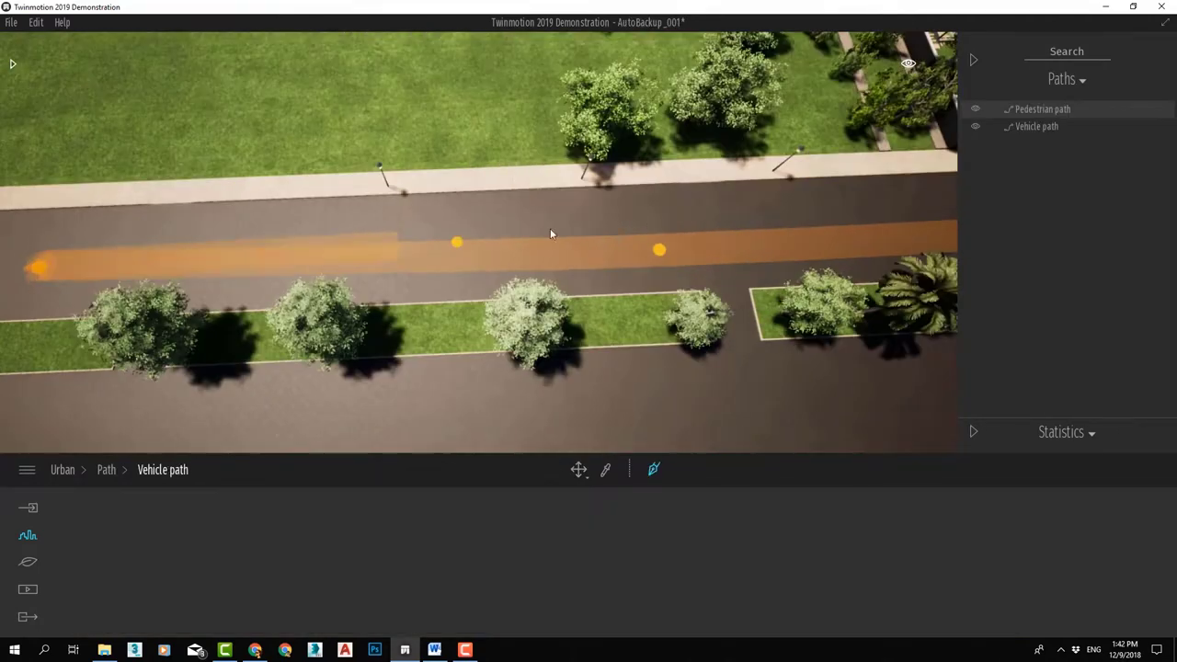
Step: Add a point to the vehicle path on the road lane
click(550, 228)
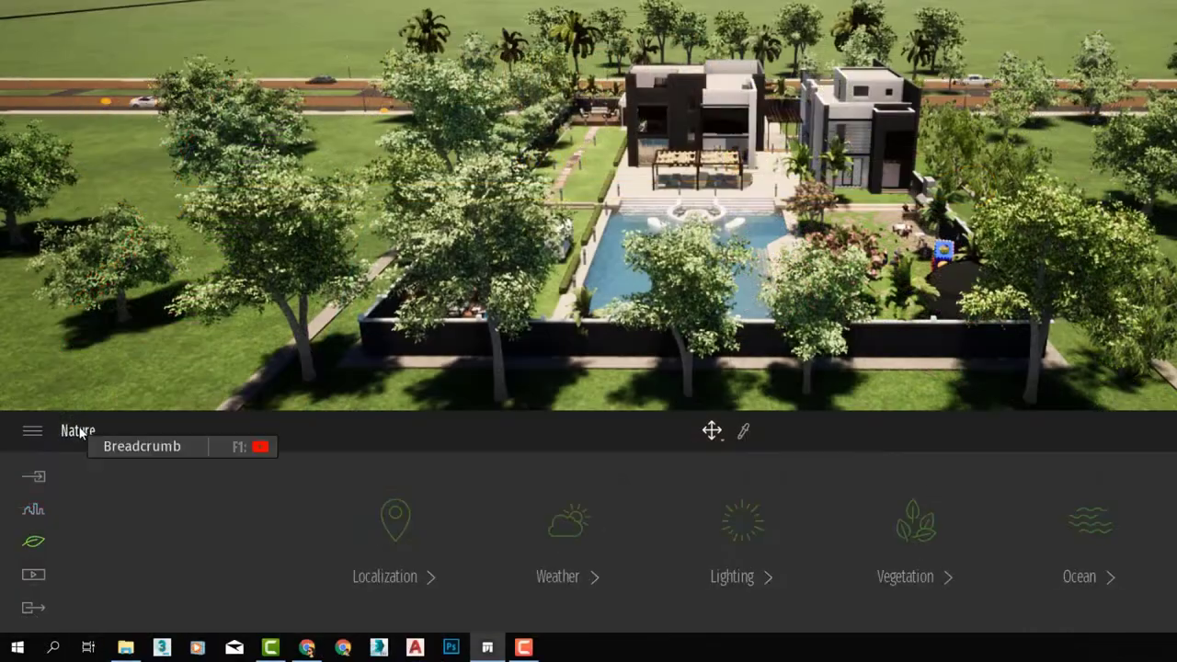
Step: Set the project's location on the north coast of Egypt and adjust the north offset
click(384, 576)
click(673, 538)
scroll(814, 599, up, 5)
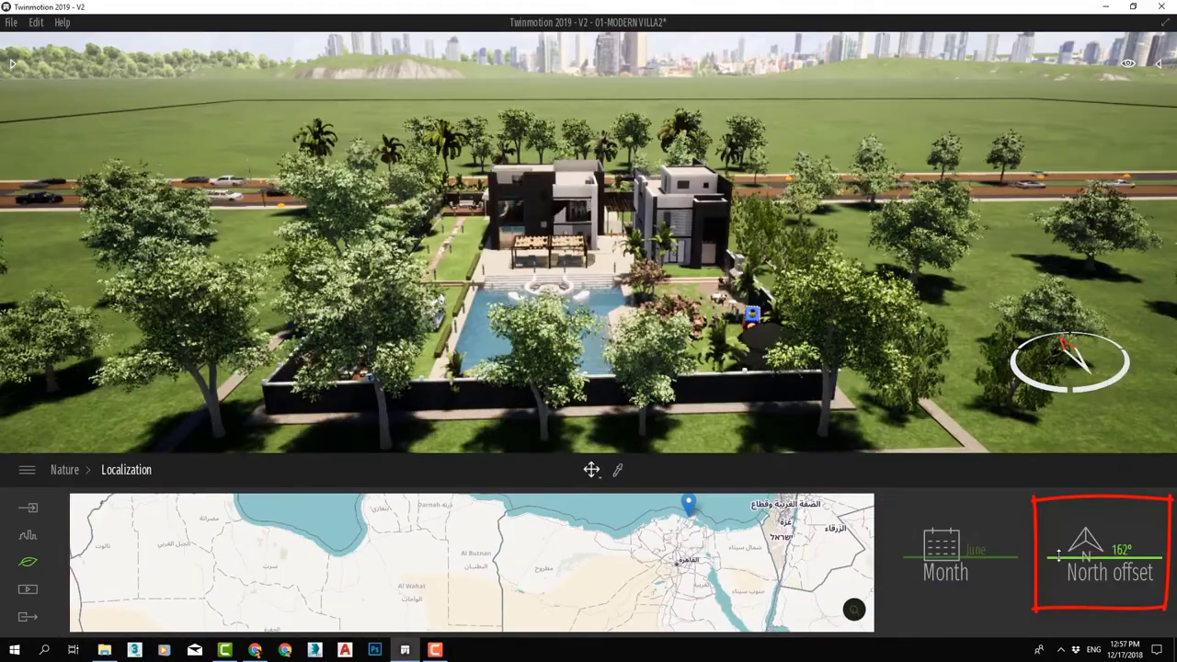
mouse_move(1090, 566)
mouse_down()
mouse_move(1059, 590)
mouse_move(1060, 618)
mouse_up()
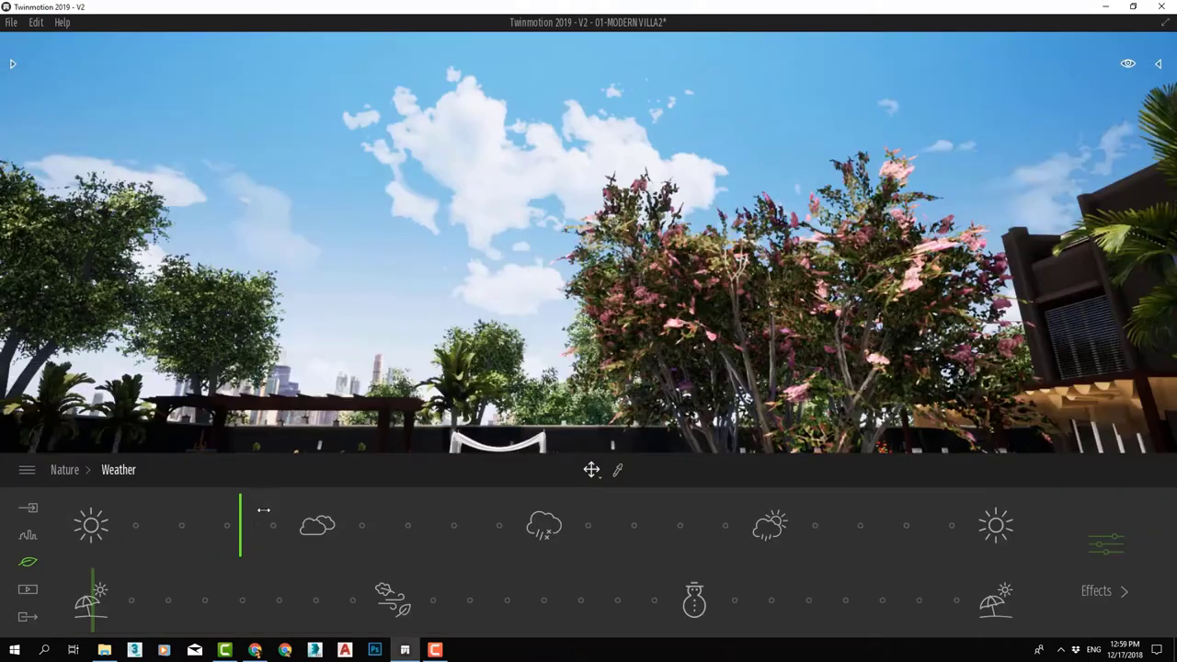
Step: Change the weather through clouds and rain to sunny showers, and move the season to winter
drag(263, 507, 460, 518)
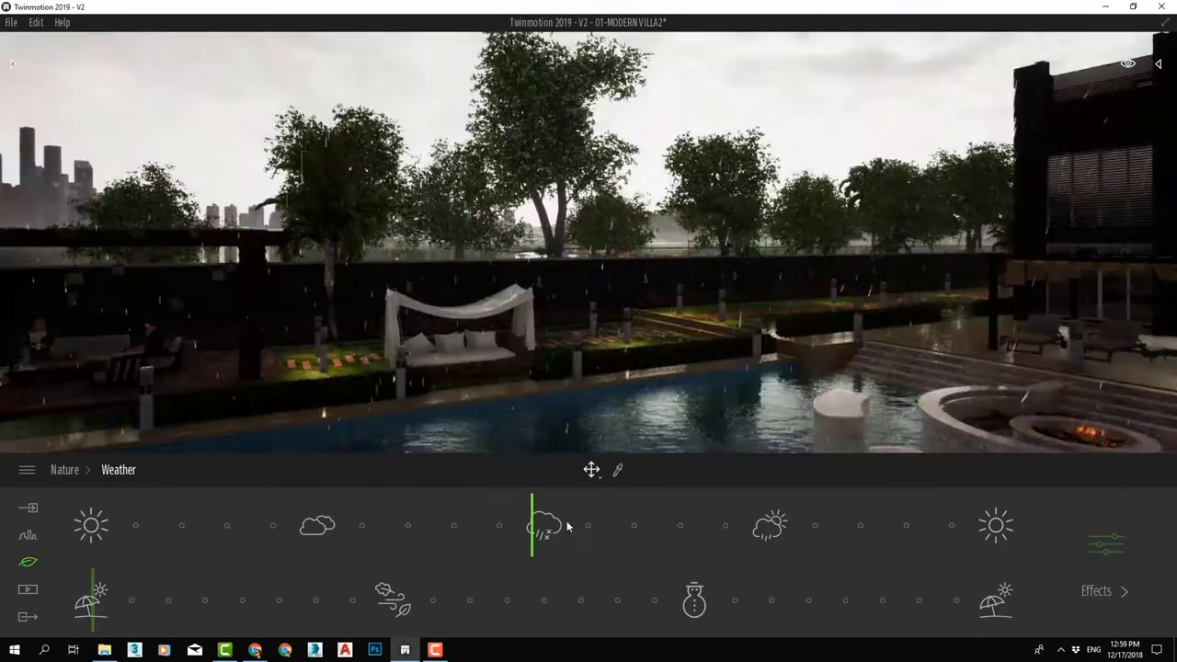
drag(566, 523, 778, 521)
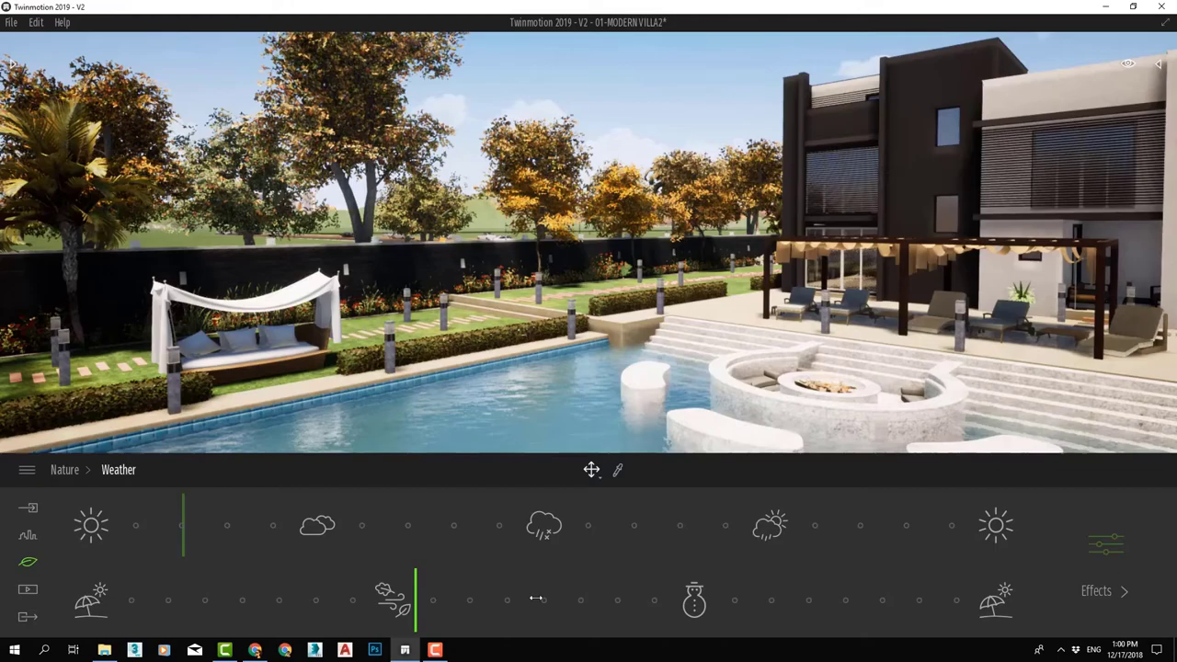
drag(536, 598, 694, 600)
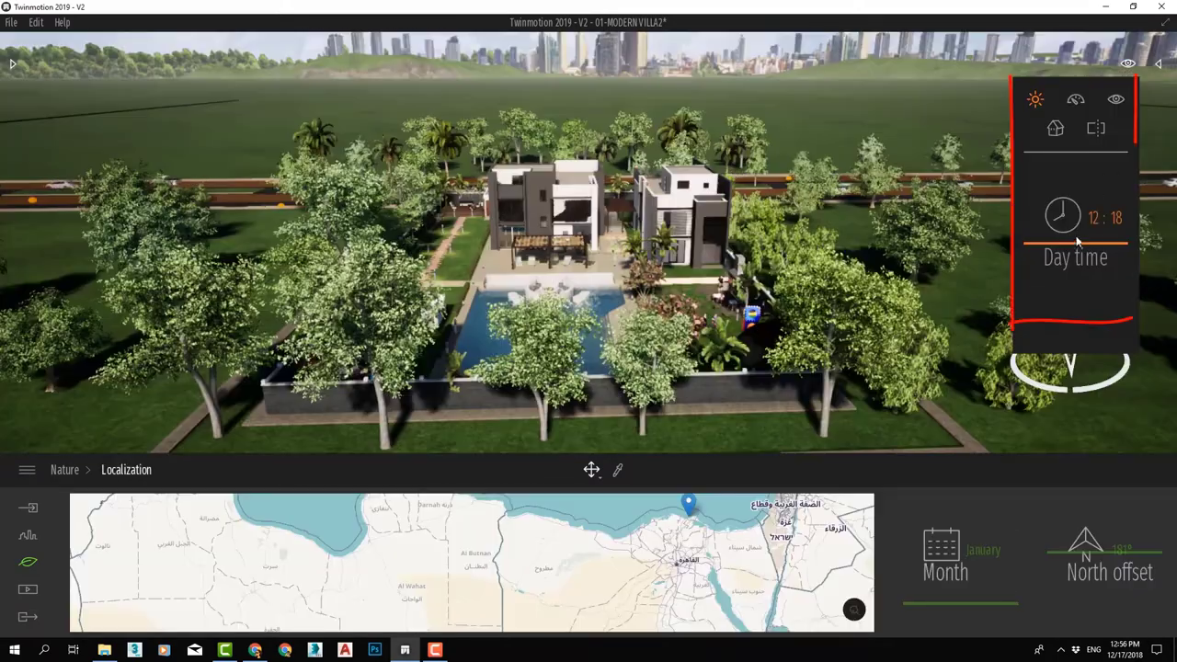
Step: Adjust the scene's day time to change the sunlight on the villa
drag(1077, 257, 1077, 269)
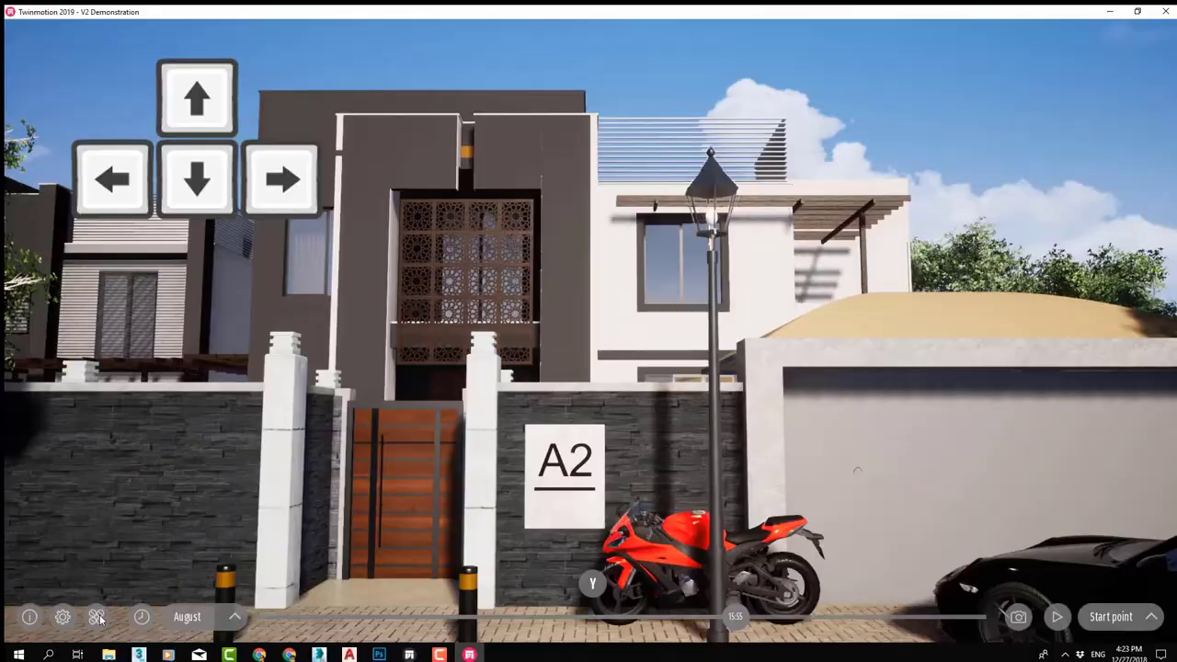
Step: Explore the villa's entrance side in the presentation by moving sideways and backwards, flying upwards, and descending
key(Left)
key(Right)
key(Down)
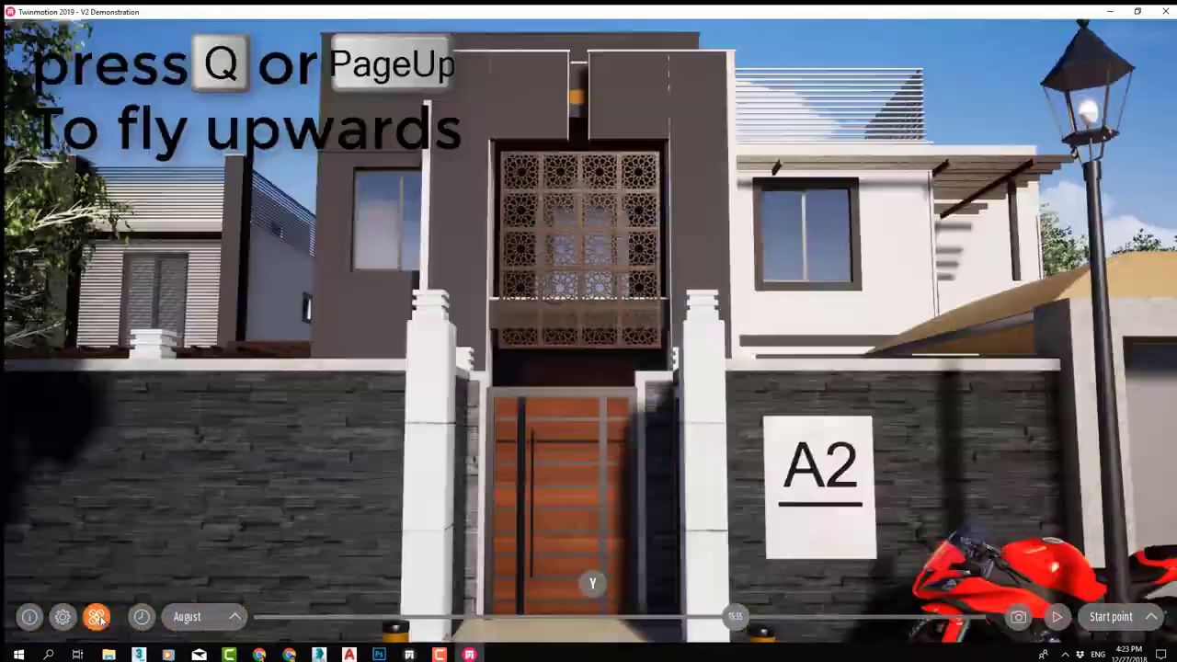
key(q)
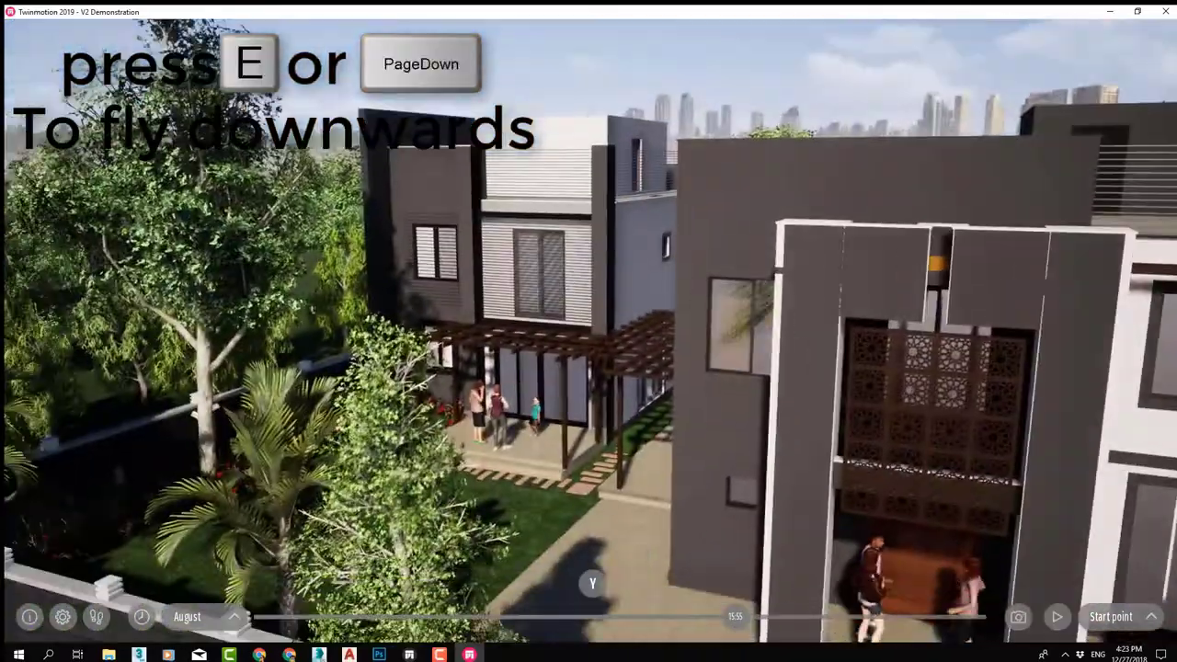
key(e)
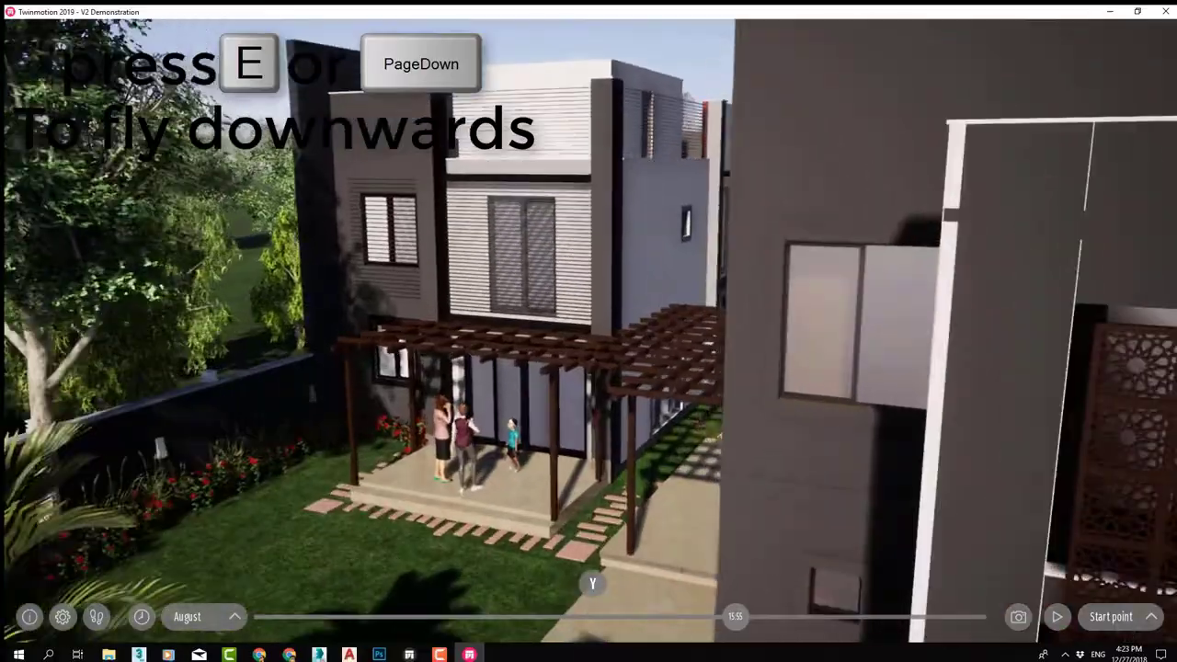